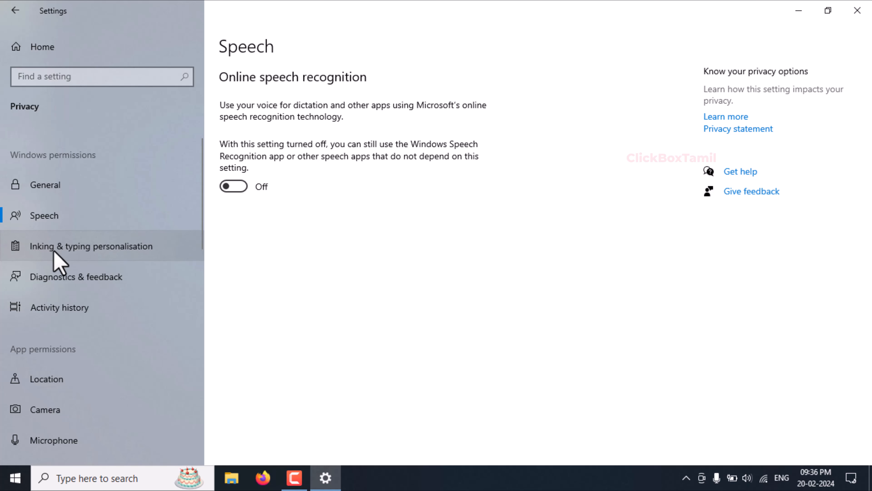
# Step: Turn off Improve inking and typing and Tailored experiences in the diagnostics and feedback privacy settings
pyautogui.click(123, 251)
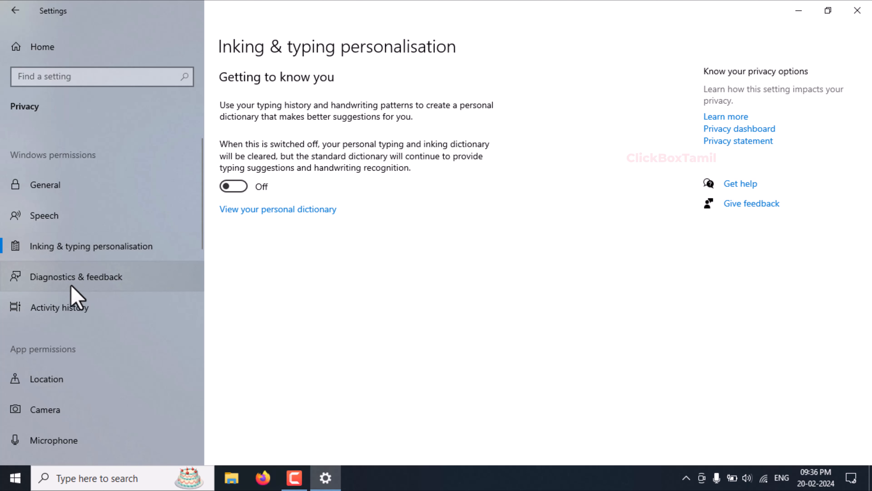
pyautogui.click(108, 280)
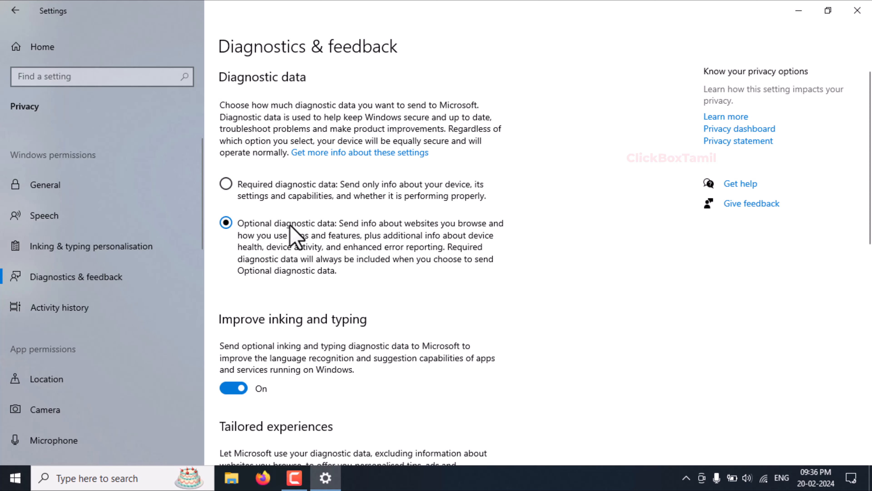
pyautogui.scroll(-5, 292, 230)
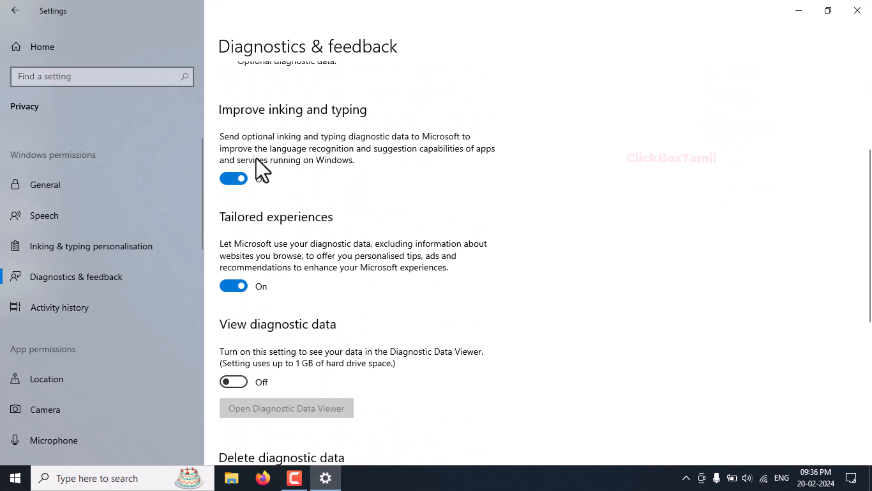
pyautogui.click(237, 180)
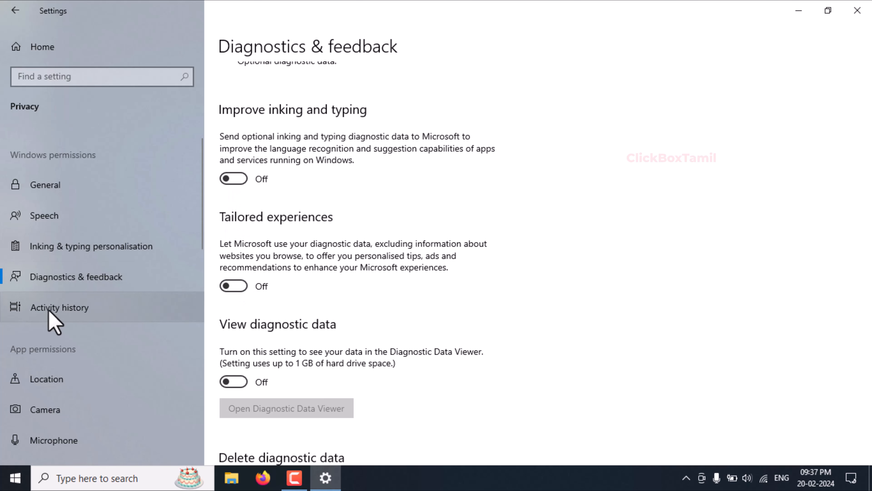
# Step: Turn off showing activities from all four listed accounts in the activity history settings
pyautogui.click(82, 316)
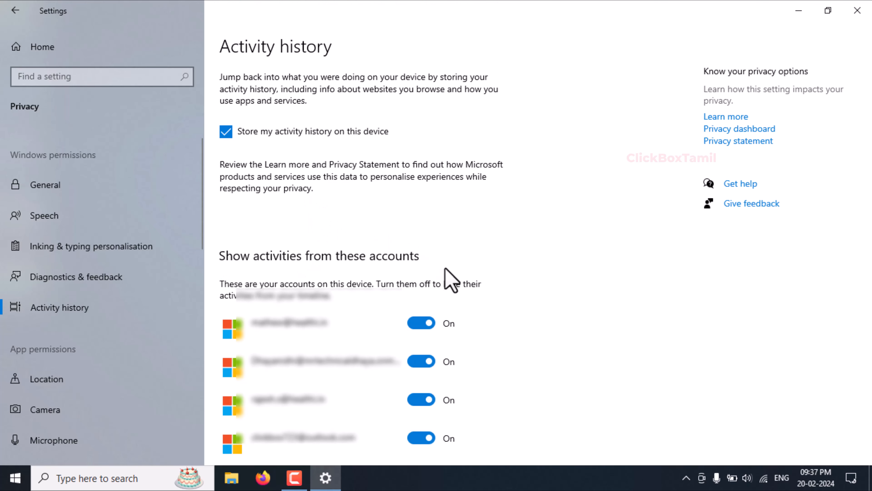
pyautogui.scroll(-4, 451, 280)
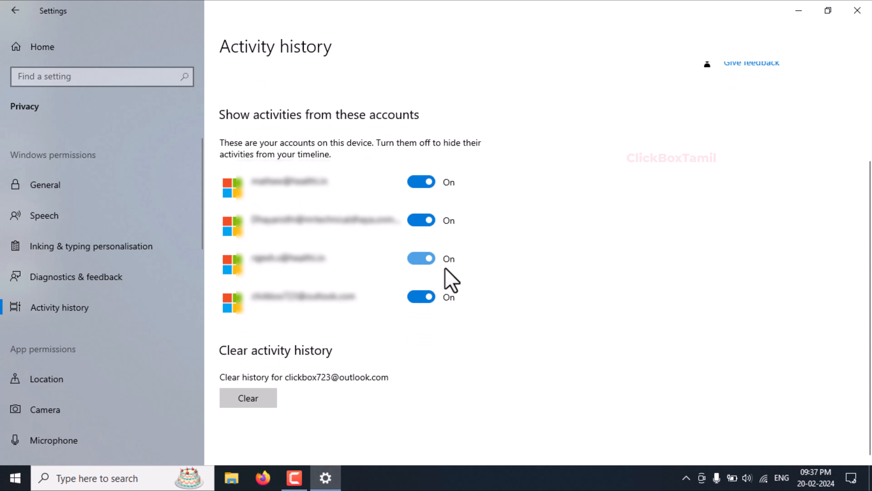
pyautogui.click(419, 183)
pyautogui.click(423, 221)
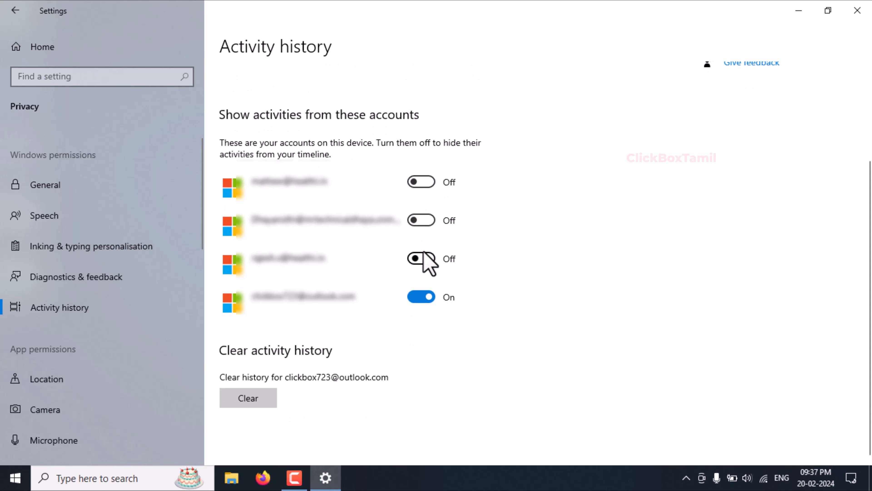
pyautogui.click(421, 298)
# Step: Switch location access for this device on and back off in the location privacy settings
pyautogui.click(59, 379)
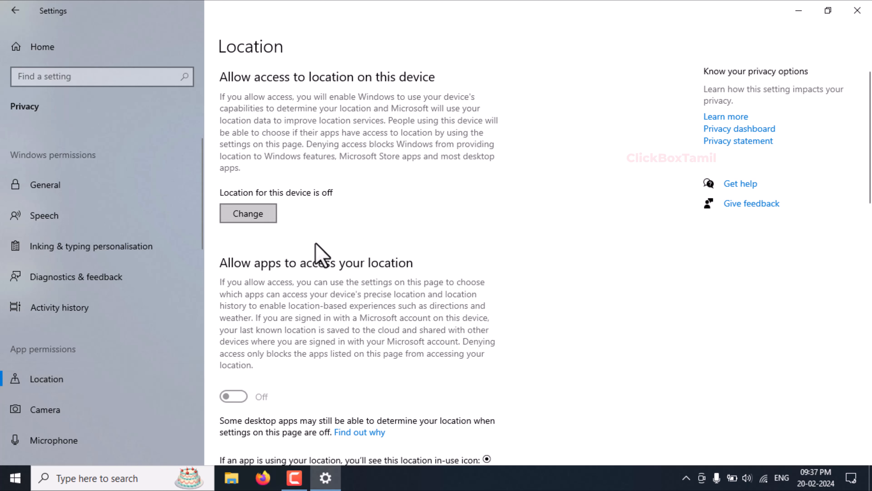
pyautogui.click(261, 220)
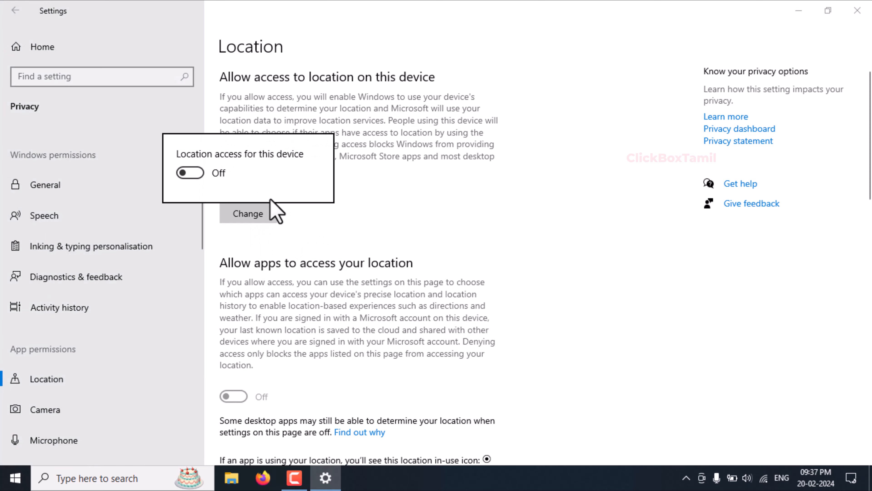
pyautogui.click(188, 173)
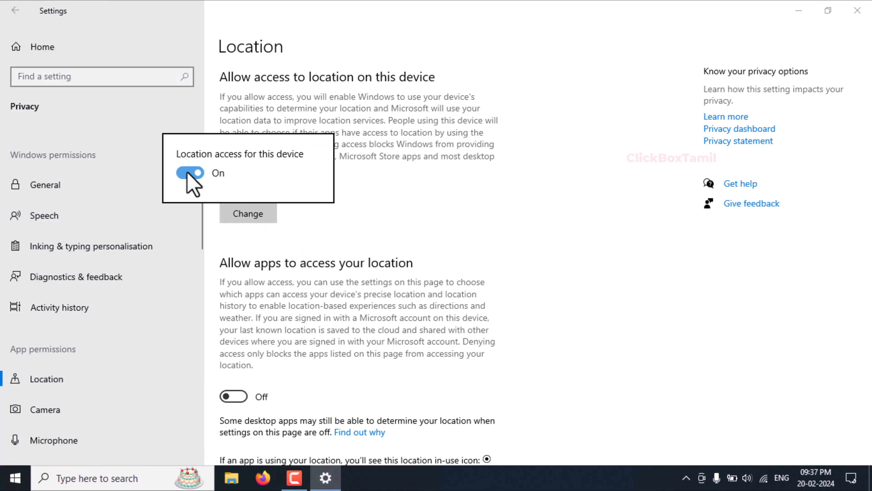
pyautogui.click(194, 175)
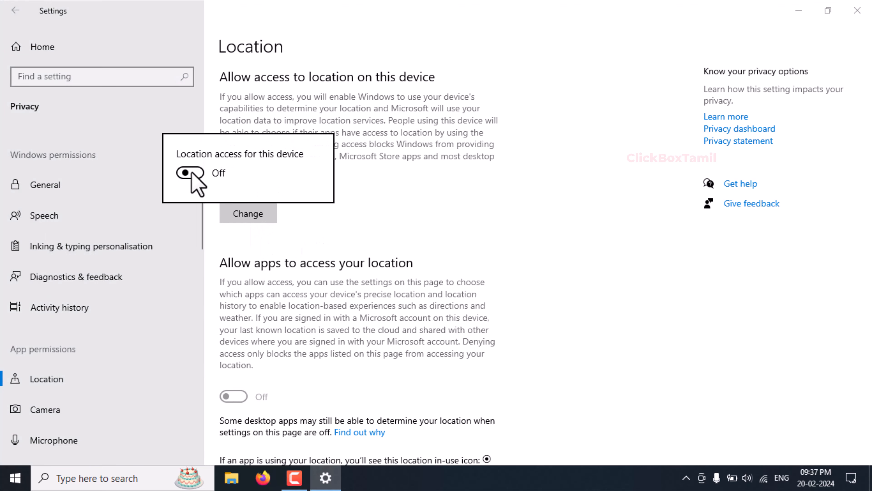
pyautogui.click(402, 223)
# Step: Turn off camera access for 3D Viewer, DuckDuckGo, Feedback Hub, Microsoft Photos and Microsoft Store
pyautogui.scroll(-3, 85, 279)
pyautogui.click(68, 266)
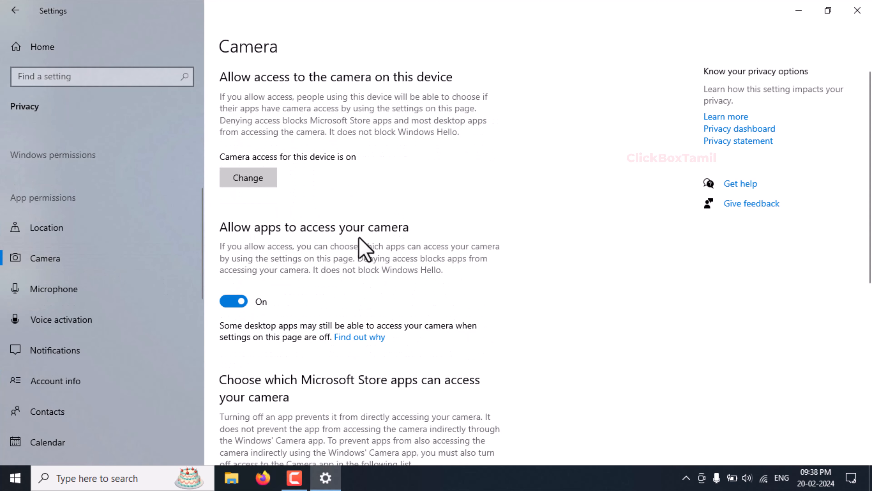
pyautogui.scroll(-2, 341, 297)
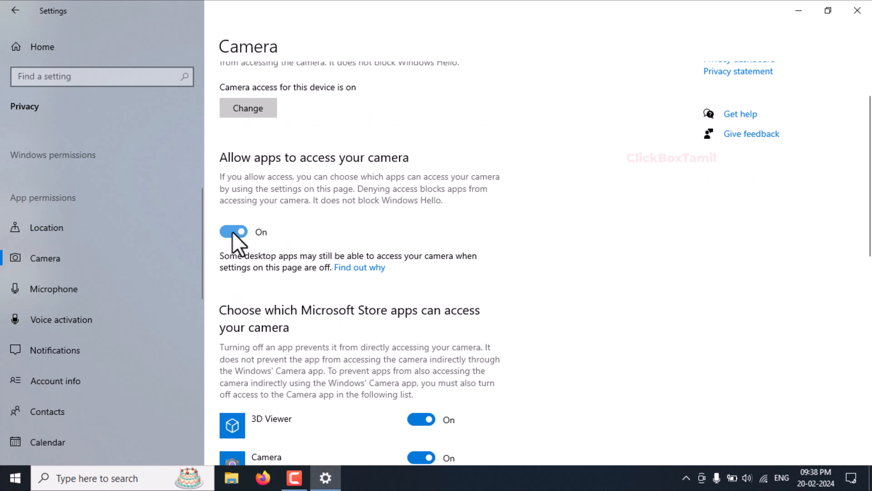
pyautogui.scroll(2, 234, 243)
pyautogui.scroll(-10, 498, 228)
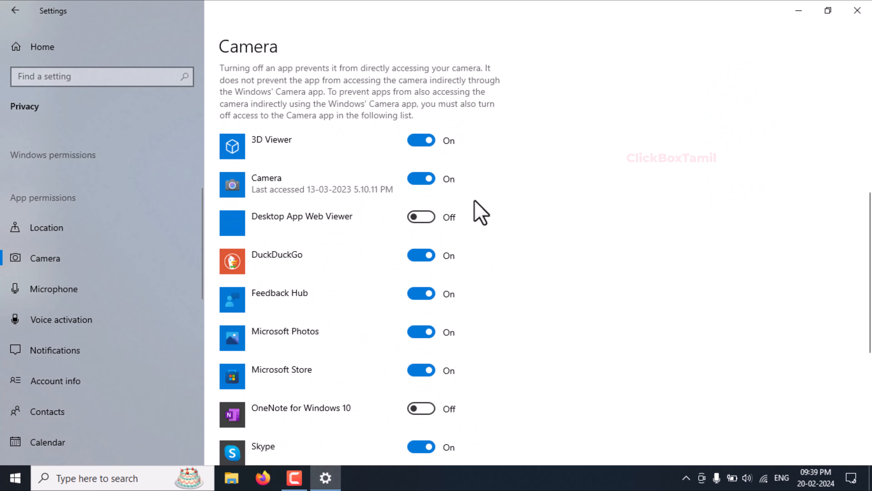
pyautogui.click(424, 141)
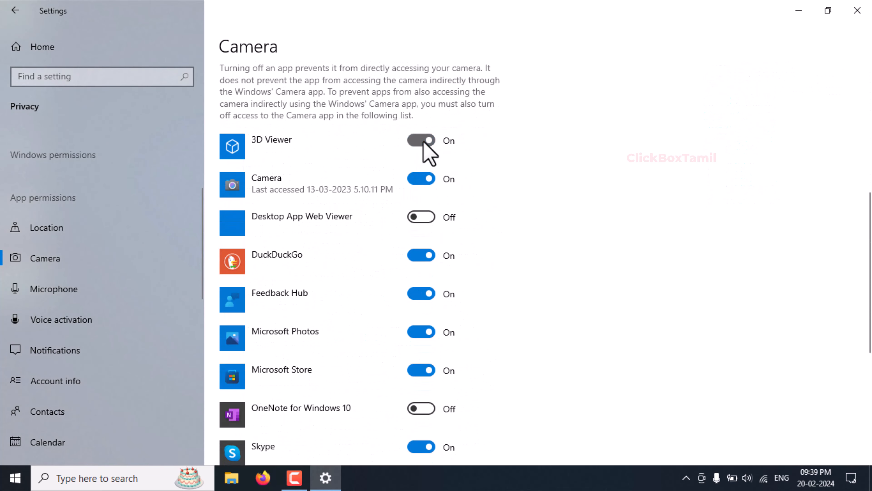
pyautogui.click(423, 257)
pyautogui.click(422, 294)
pyautogui.click(423, 333)
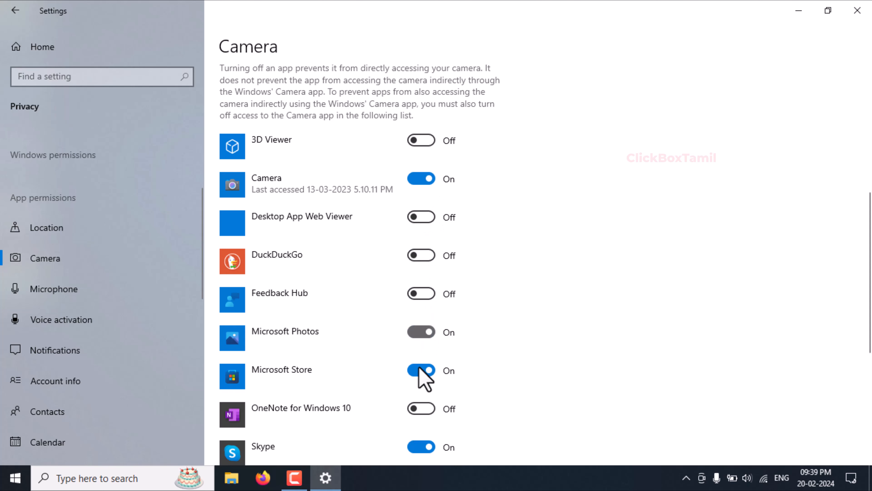
pyautogui.click(426, 371)
# Step: Turn off camera access for Xbox Game Bar and Skype as well
pyautogui.scroll(-5, 452, 378)
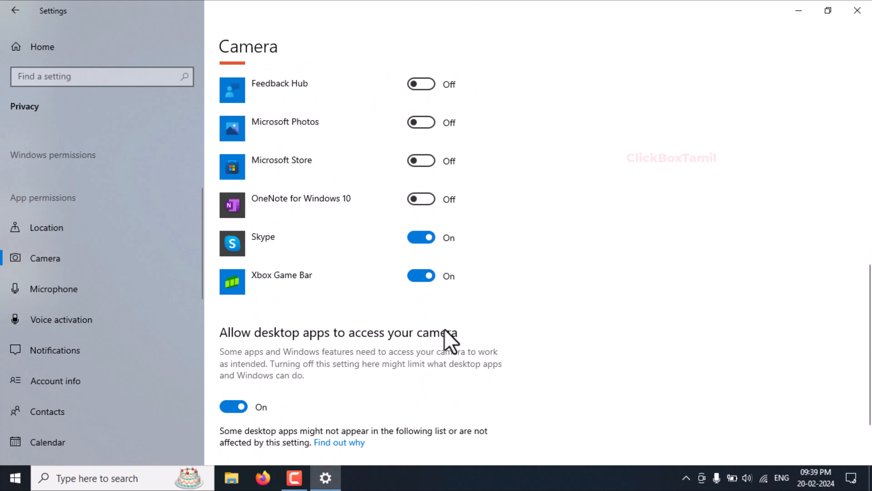
pyautogui.click(423, 277)
pyautogui.click(421, 238)
pyautogui.scroll(1, 358, 292)
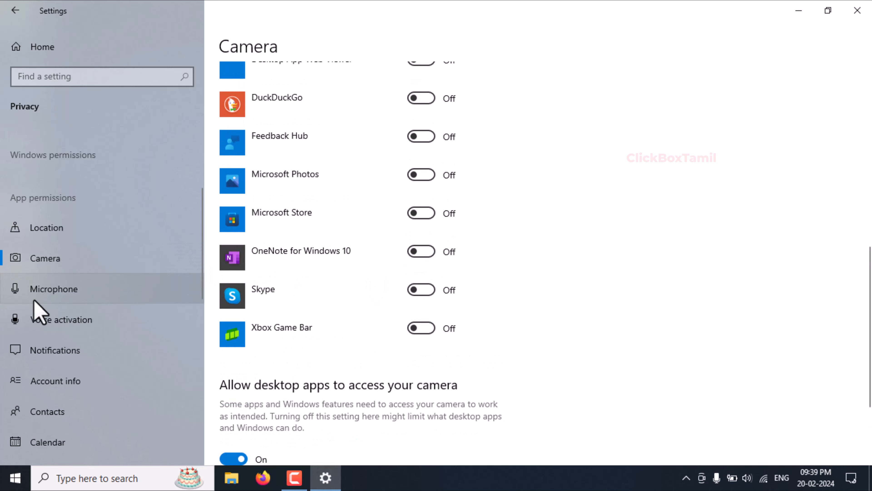
# Step: Review the microphone permissions and turn off permission for apps to use voice activation
pyautogui.click(51, 295)
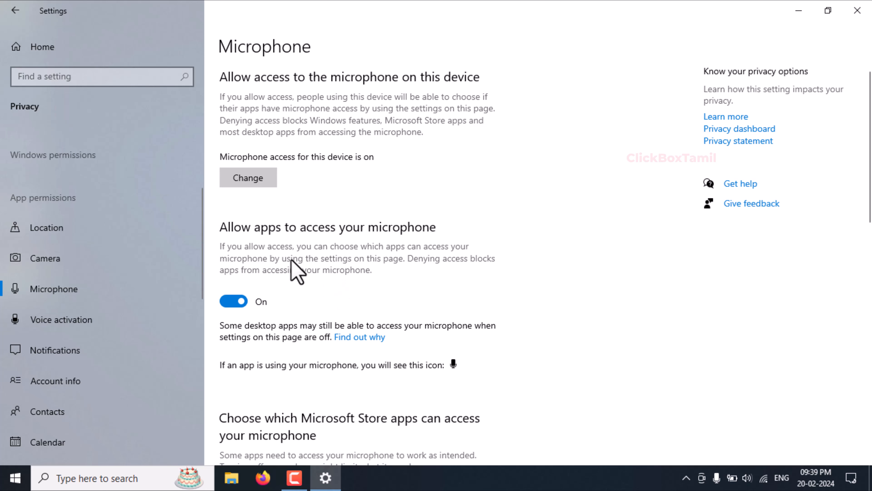
pyautogui.scroll(-3, 130, 181)
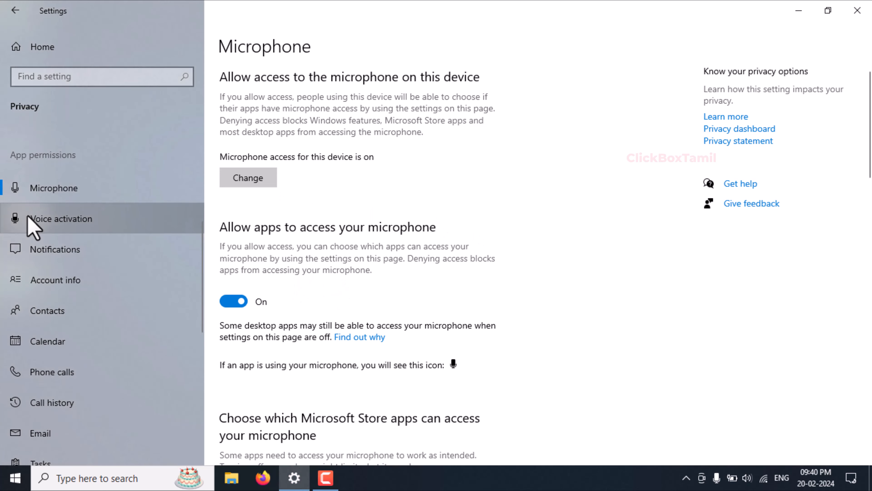
pyautogui.click(29, 218)
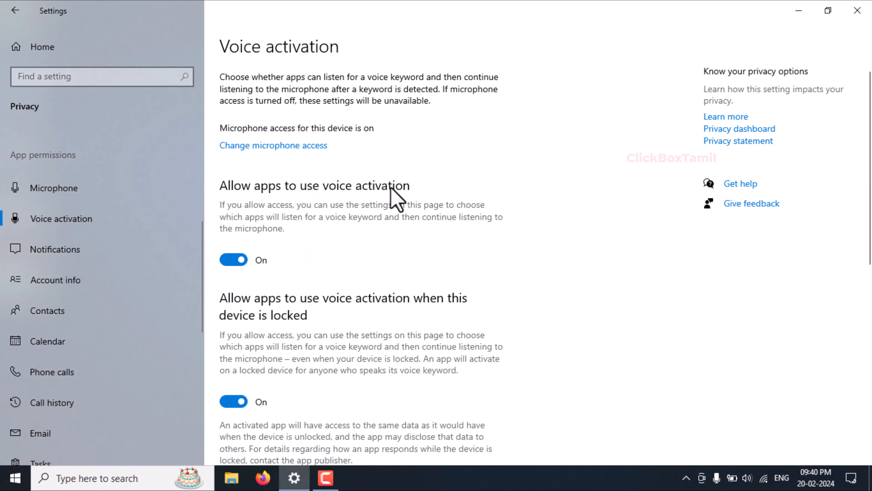
pyautogui.click(236, 261)
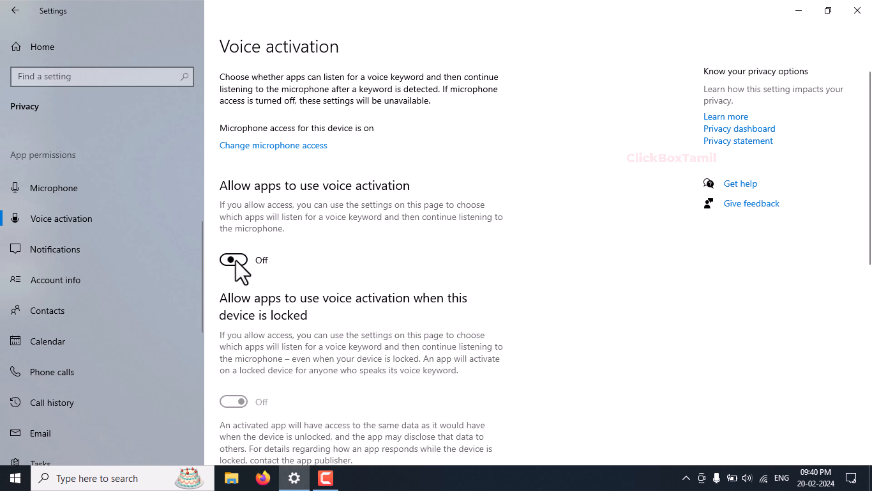
# Step: Turn off user notification access for this device in the notifications privacy settings
pyautogui.click(57, 251)
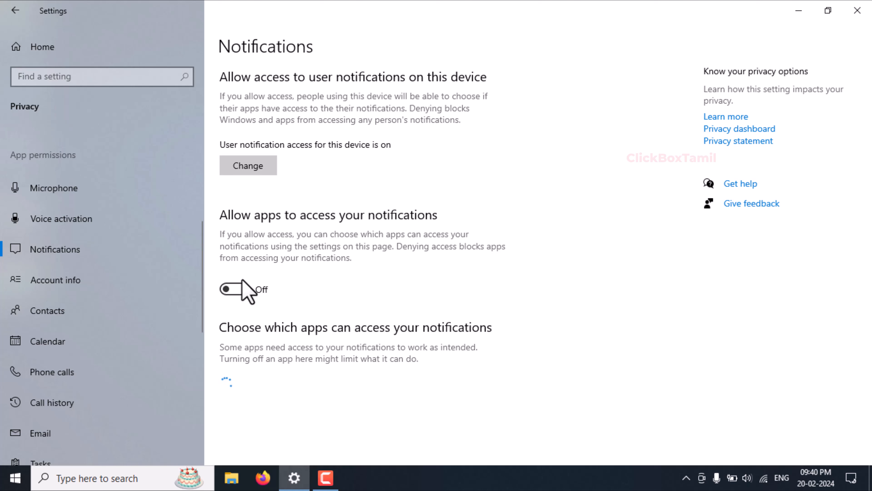
pyautogui.click(250, 169)
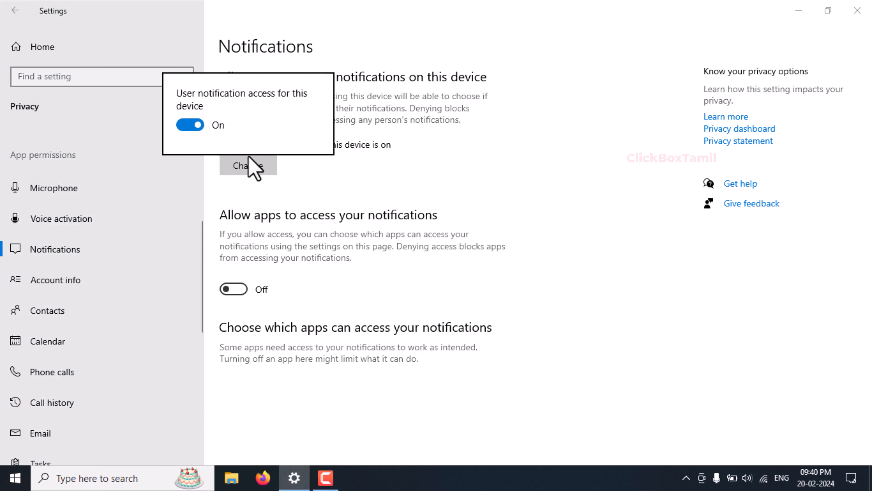
pyautogui.click(194, 126)
pyautogui.click(463, 208)
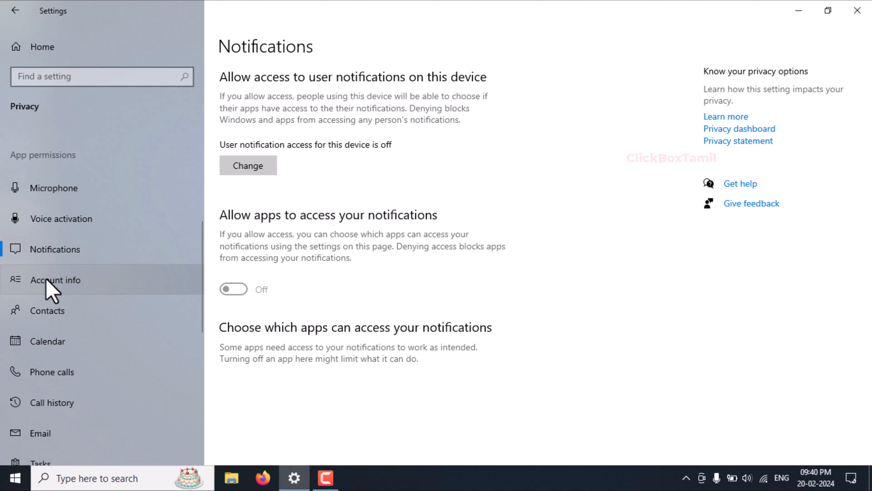
# Step: Turn off contacts access for this device in the contacts privacy settings
pyautogui.click(59, 285)
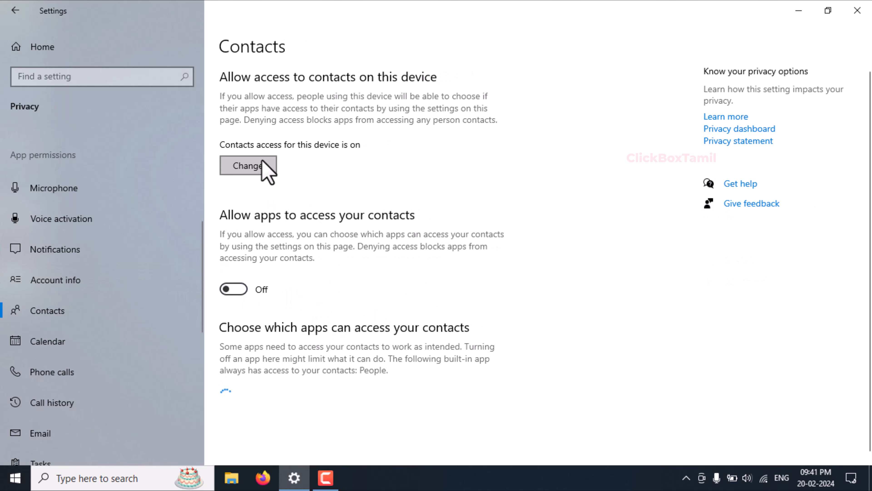
pyautogui.click(260, 162)
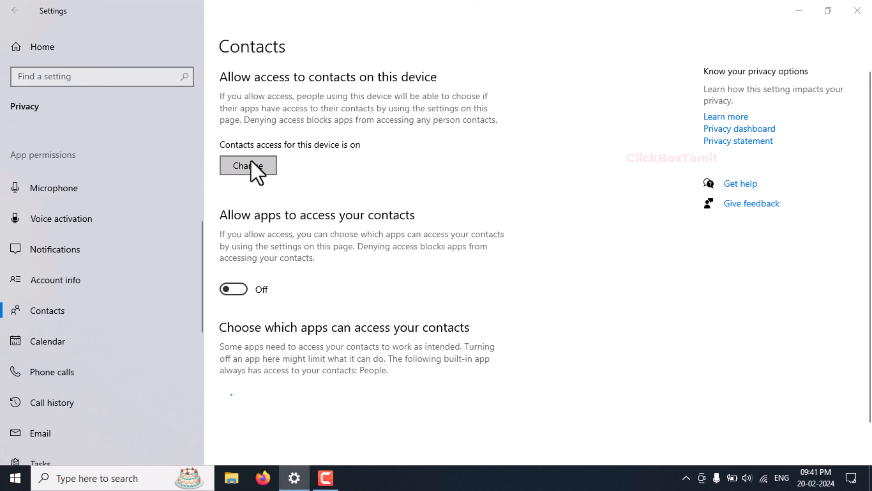
pyautogui.click(190, 125)
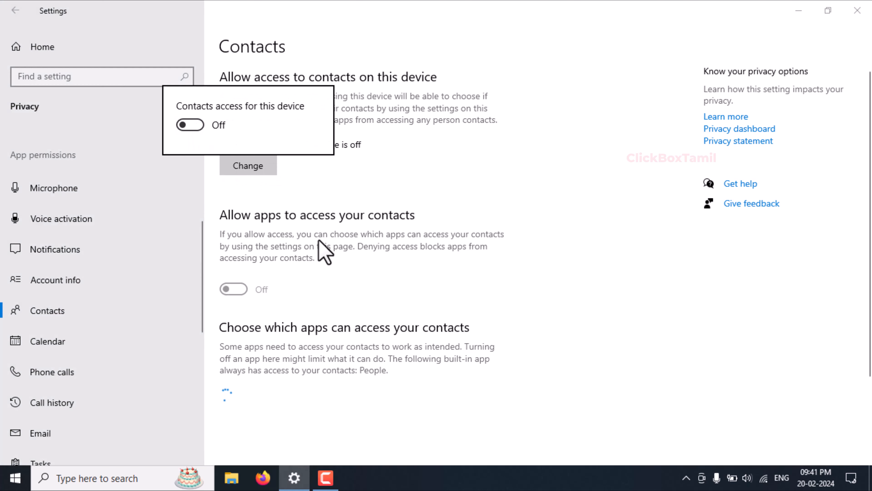
pyautogui.click(536, 263)
# Step: View the calendar permissions and turn off phone call access for this device
pyautogui.click(55, 342)
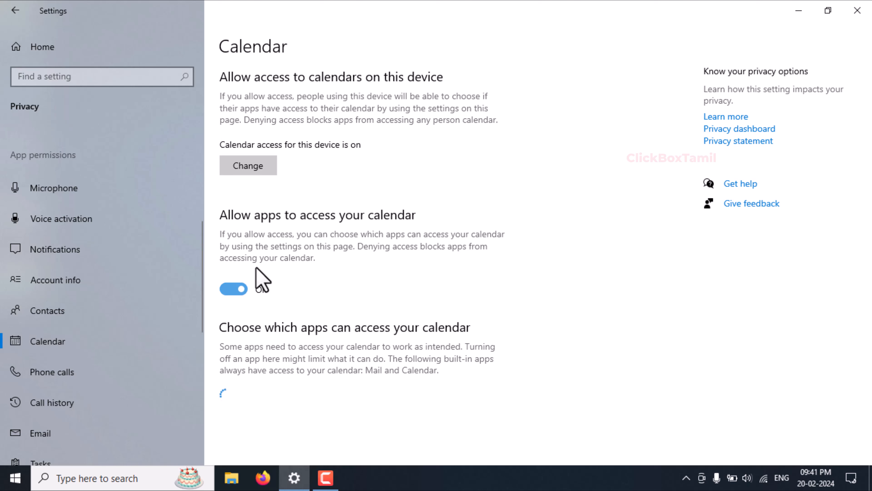
pyautogui.click(51, 377)
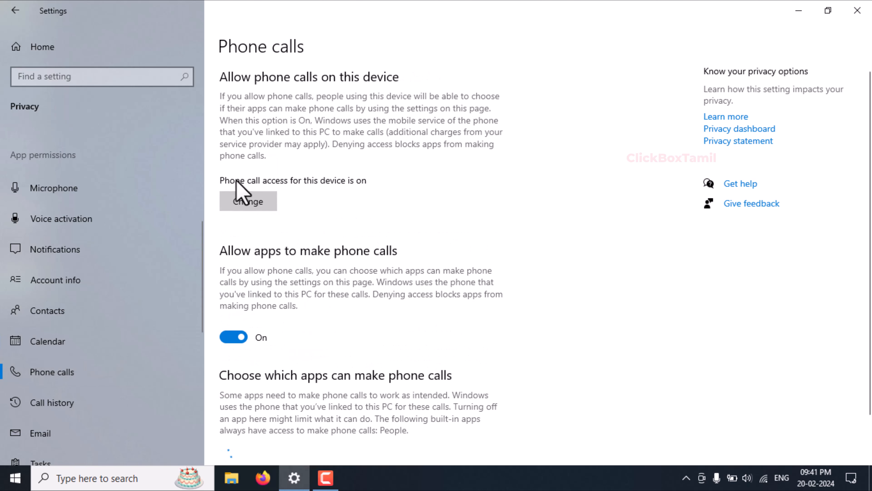
pyautogui.click(237, 197)
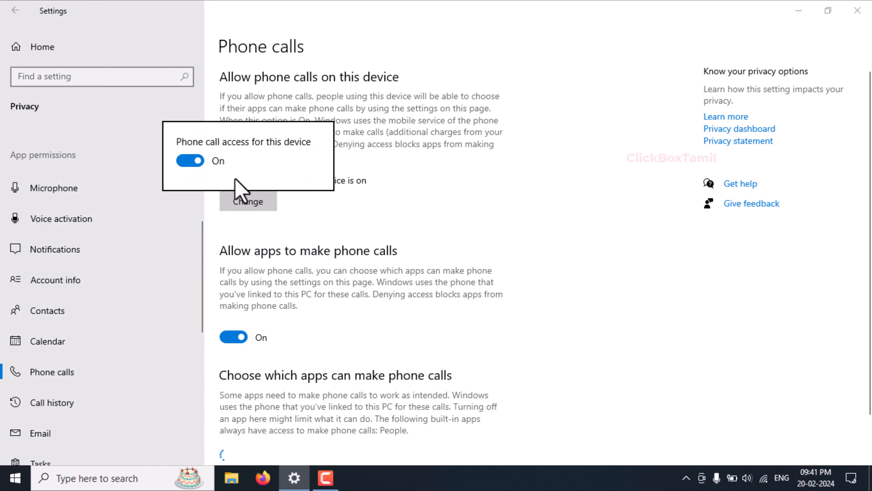
pyautogui.click(190, 161)
pyautogui.click(473, 311)
# Step: Turn off call history access for this device in the call history privacy settings
pyautogui.scroll(-5, 151, 306)
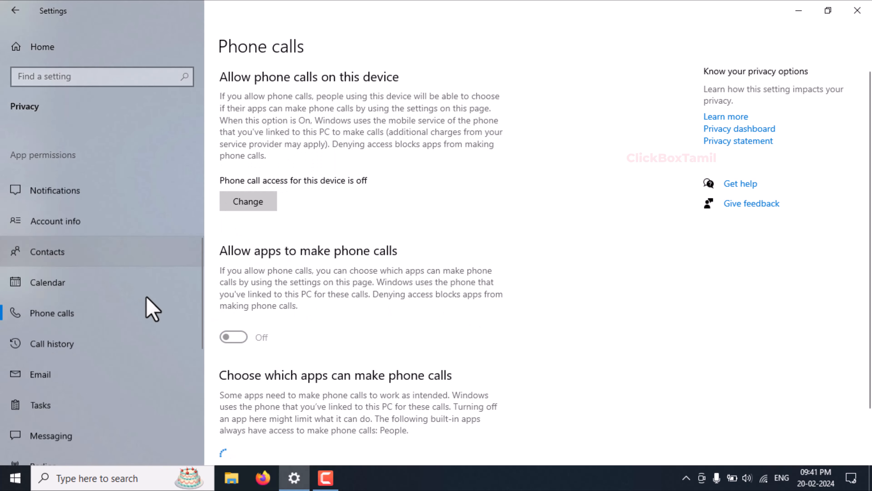
pyautogui.click(53, 251)
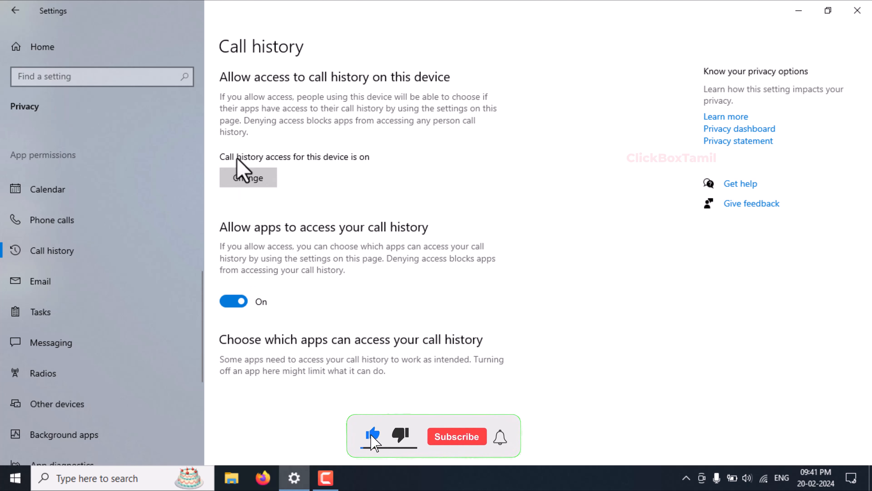
pyautogui.click(240, 172)
pyautogui.click(190, 137)
pyautogui.click(48, 298)
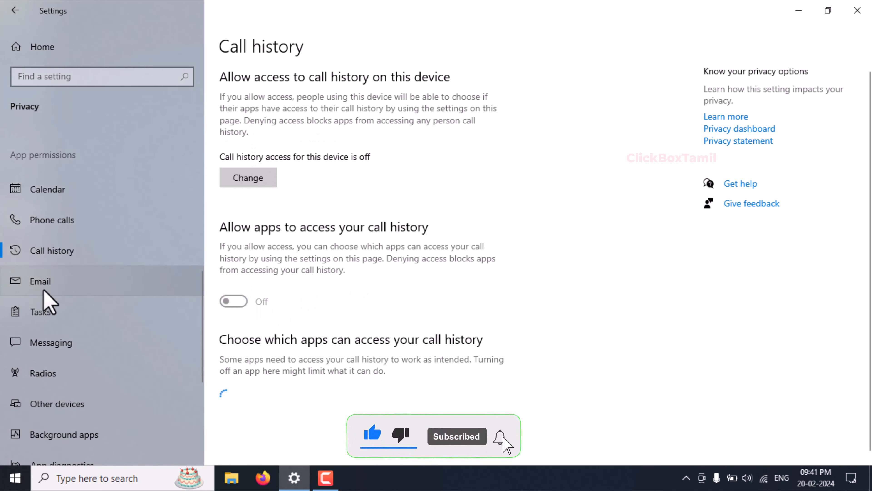
# Step: Turn off email access for this device in the email privacy settings
pyautogui.click(50, 292)
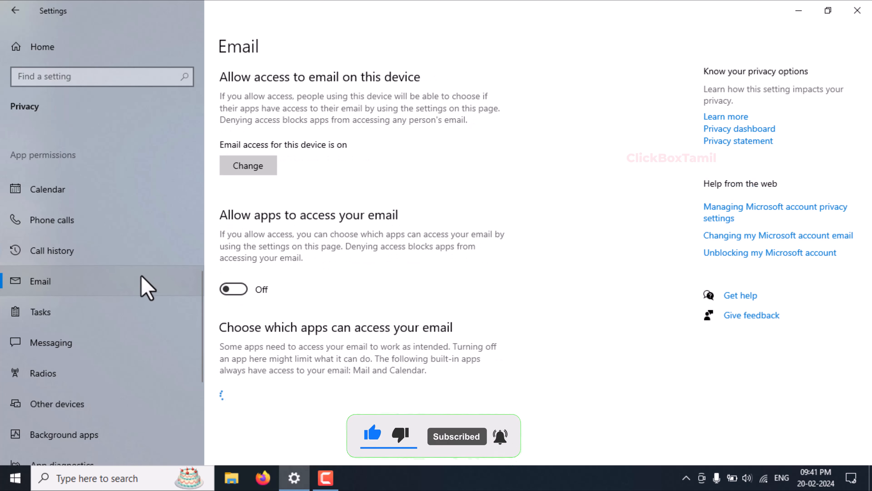
pyautogui.click(248, 165)
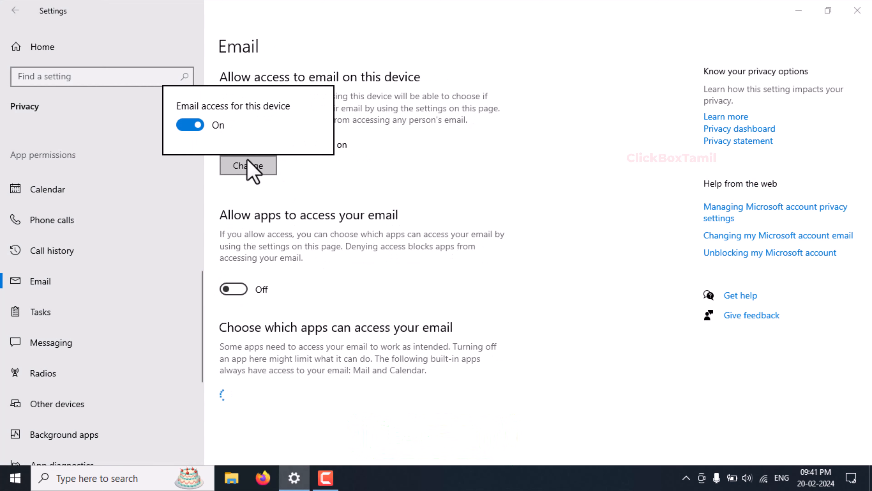
pyautogui.click(192, 123)
pyautogui.click(559, 250)
# Step: Turn off tasks access for this device in the tasks privacy settings
pyautogui.click(43, 311)
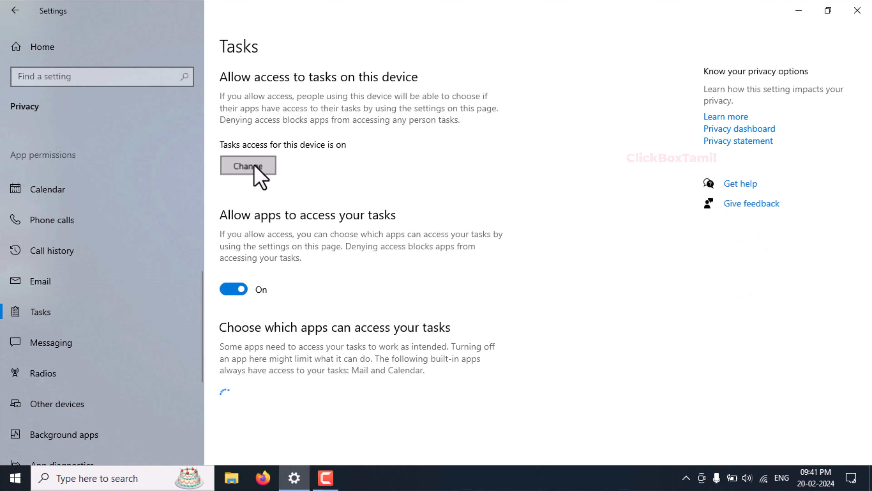
pyautogui.click(254, 164)
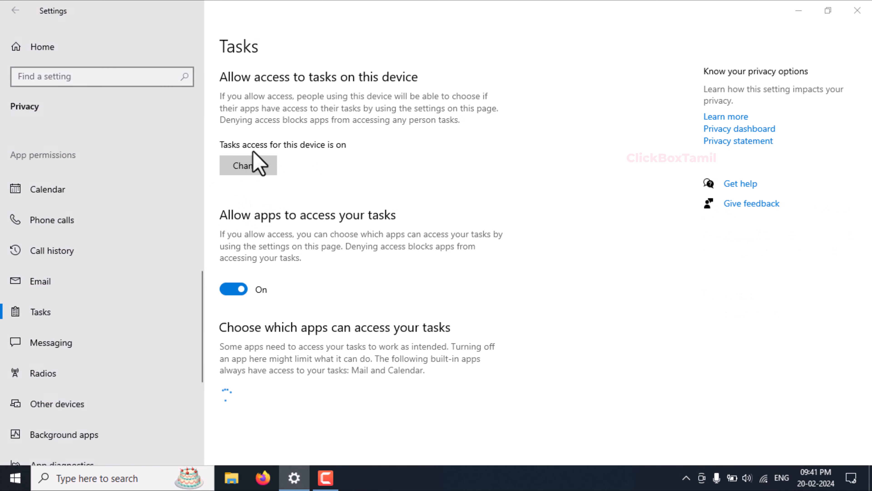
pyautogui.click(191, 123)
pyautogui.click(427, 292)
# Step: Turn off messaging access for this device in the messaging privacy settings
pyautogui.click(77, 340)
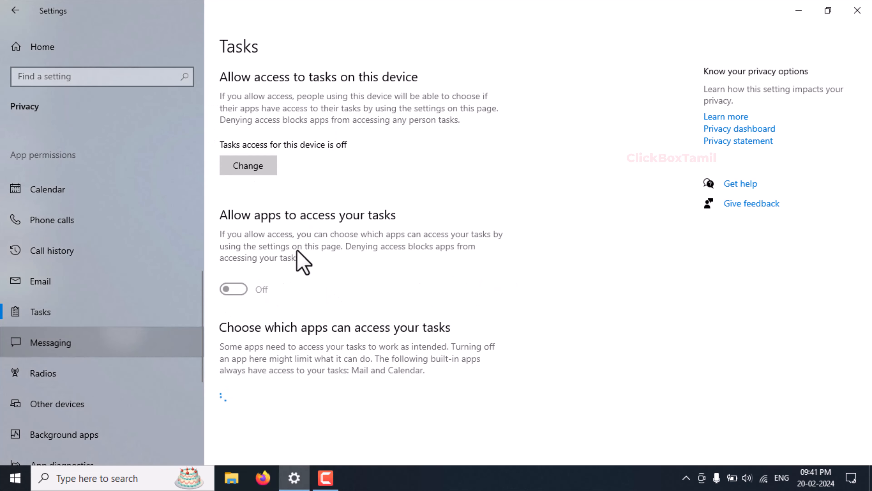
pyautogui.click(255, 181)
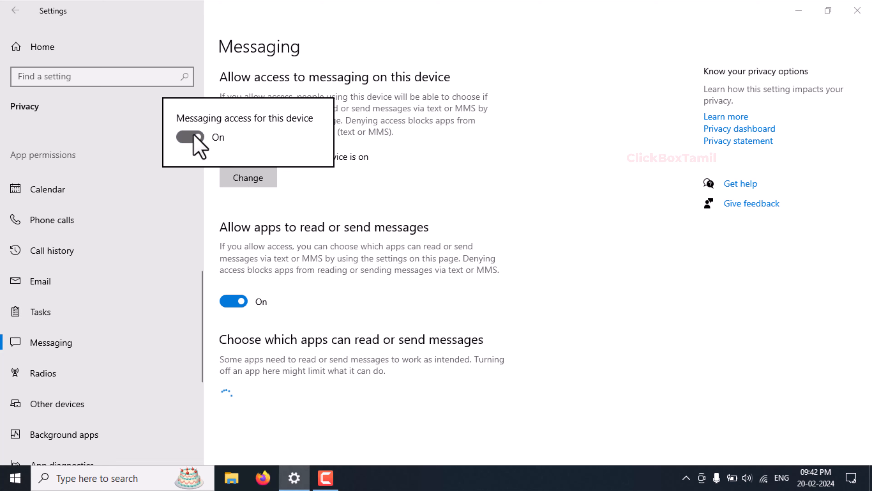
pyautogui.click(194, 137)
pyautogui.click(510, 250)
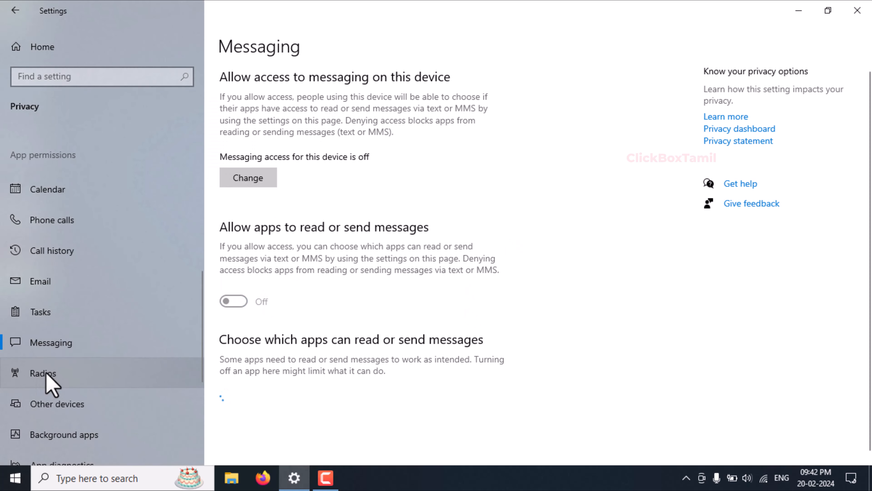
# Step: Turn off access to control radios on this device in the radios privacy settings
pyautogui.click(47, 375)
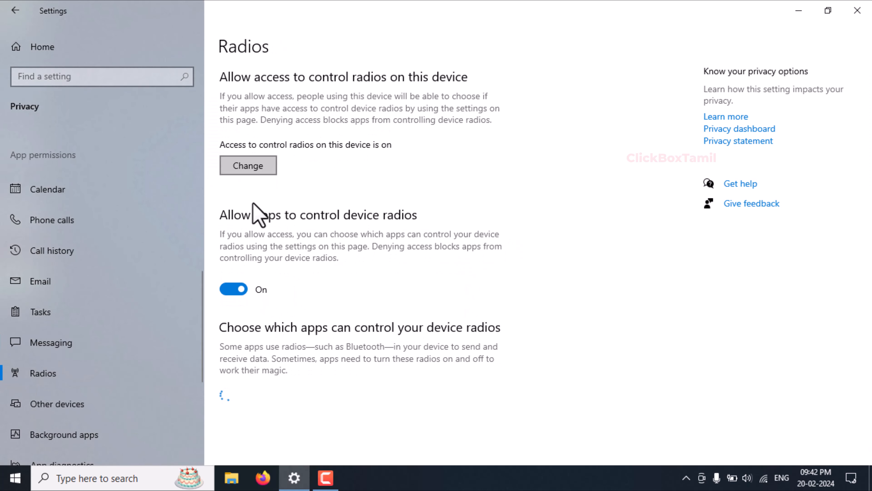
pyautogui.click(227, 167)
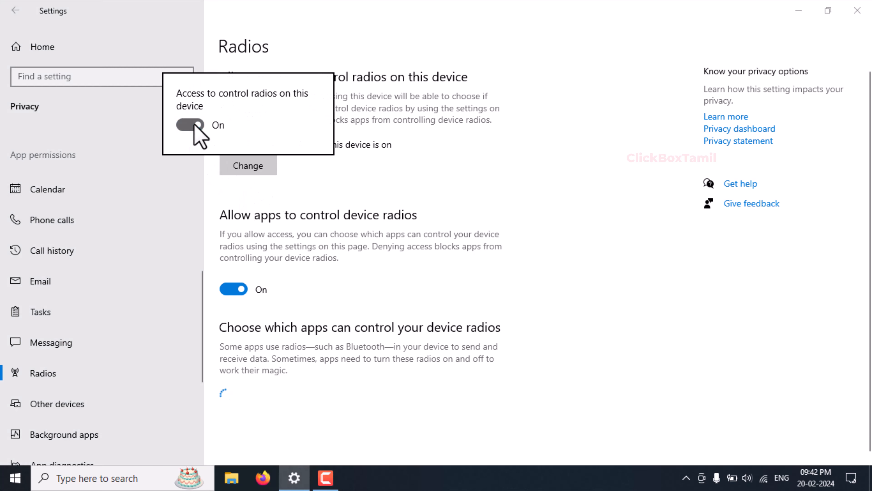
pyautogui.click(192, 125)
pyautogui.click(359, 352)
# Step: View the other devices permissions and turn off letting apps run in the background
pyautogui.scroll(-4, 58, 396)
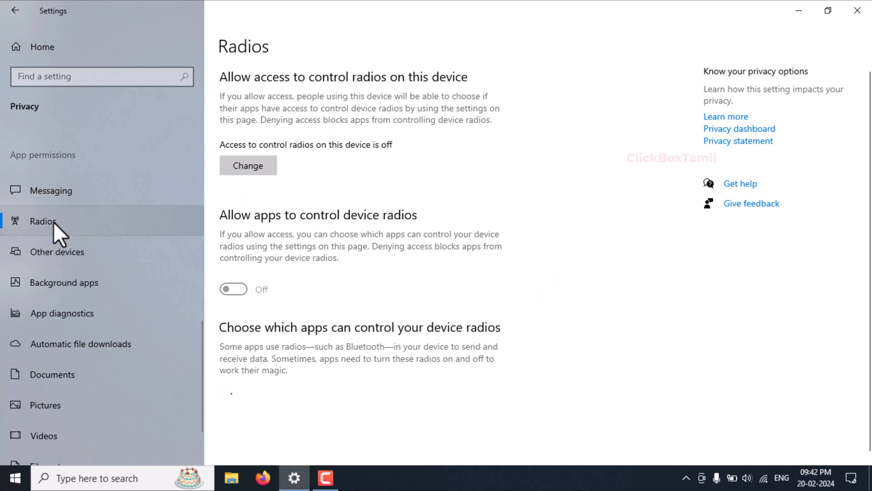
pyautogui.click(56, 265)
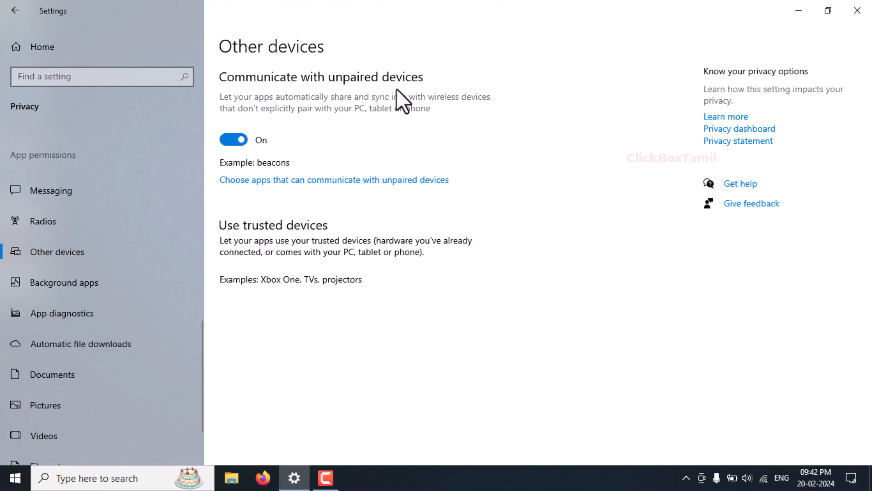
pyautogui.click(62, 283)
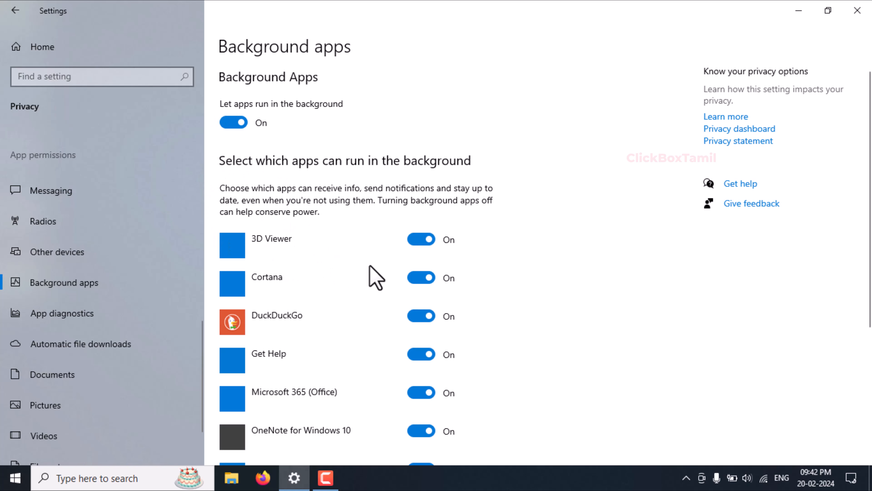
pyautogui.scroll(-5, 371, 267)
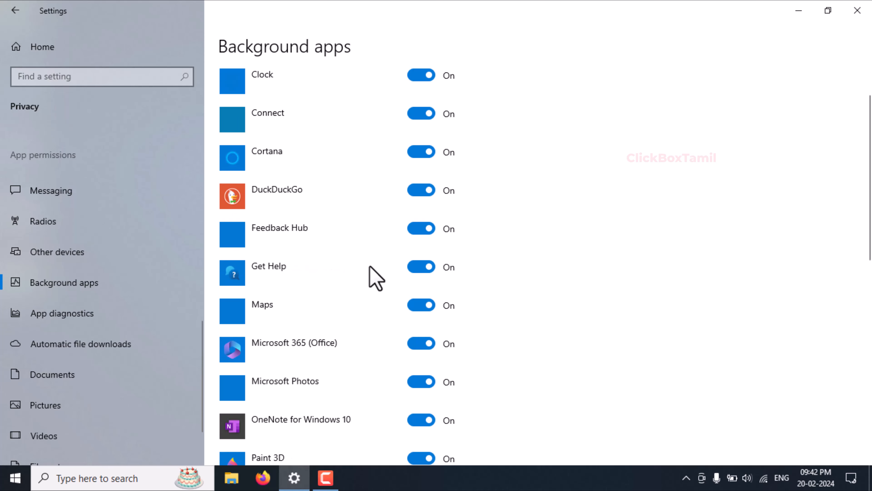
pyautogui.scroll(-5, 369, 267)
pyautogui.scroll(4, 369, 267)
pyautogui.scroll(7, 369, 272)
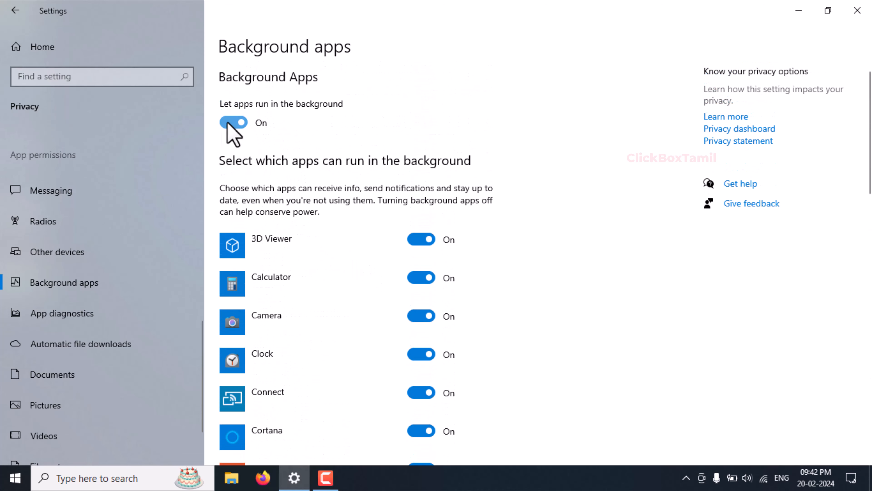
pyautogui.click(229, 124)
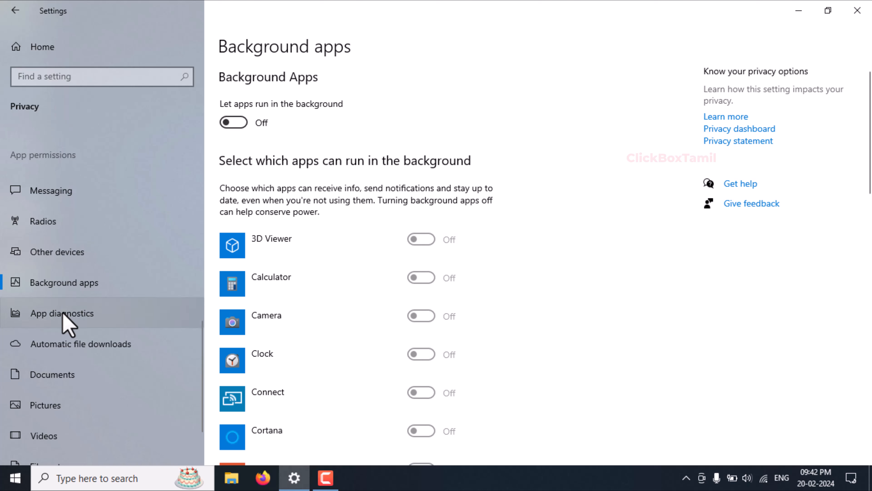
# Step: Turn off app diagnostics access for this device in the app diagnostics privacy settings
pyautogui.click(64, 313)
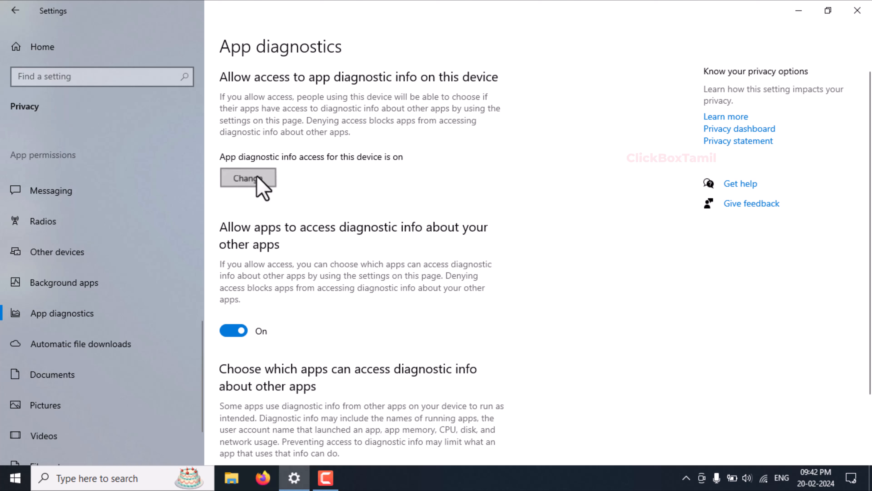
pyautogui.click(265, 185)
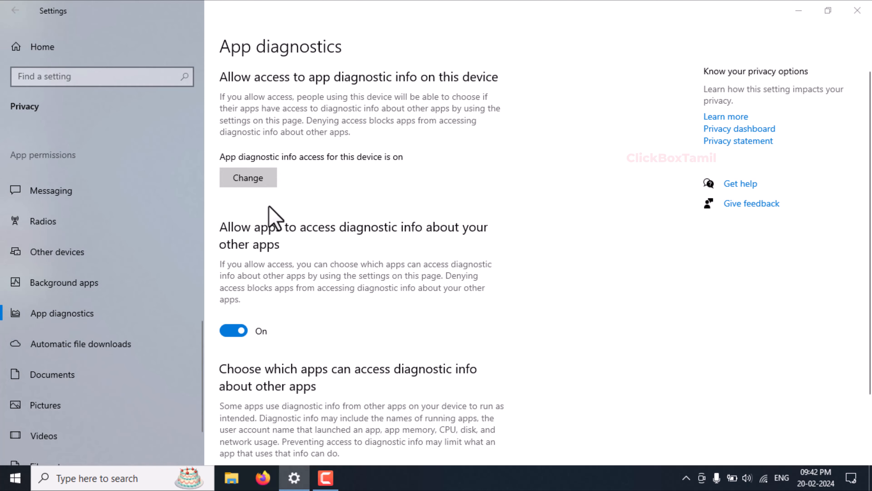
pyautogui.click(194, 136)
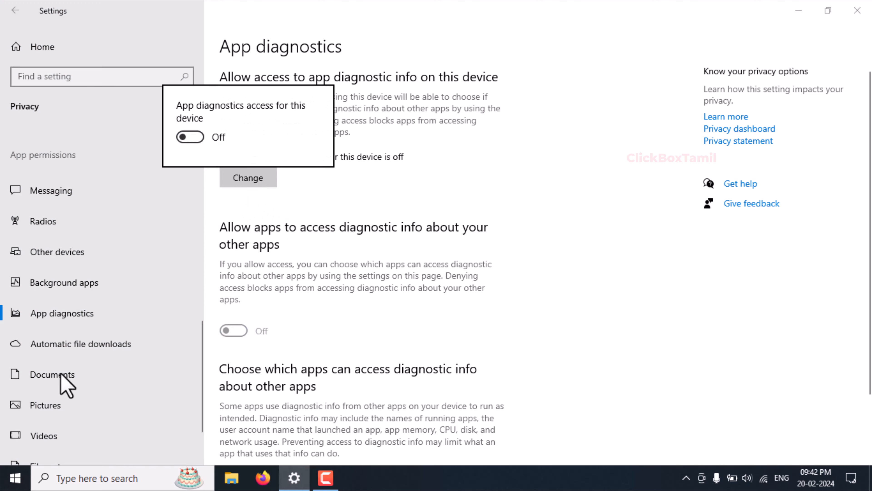
pyautogui.click(555, 272)
# Step: View the automatic file downloads, documents and file system permission pages
pyautogui.click(74, 345)
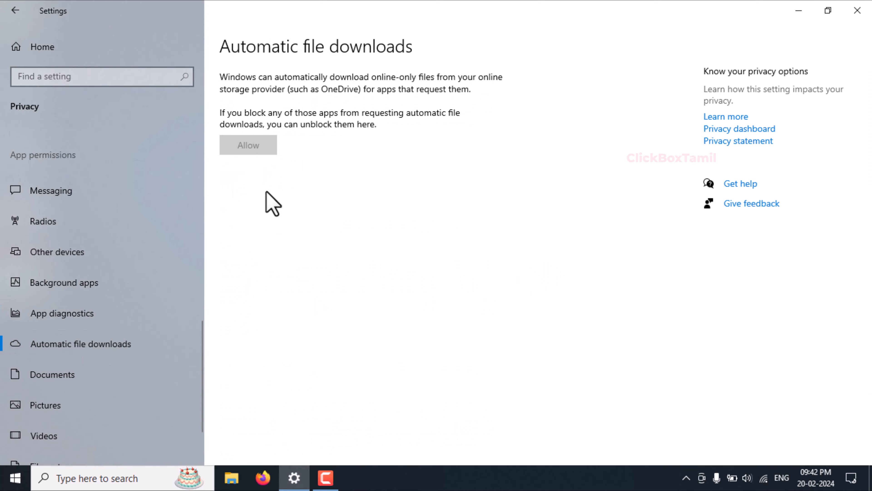
pyautogui.click(57, 375)
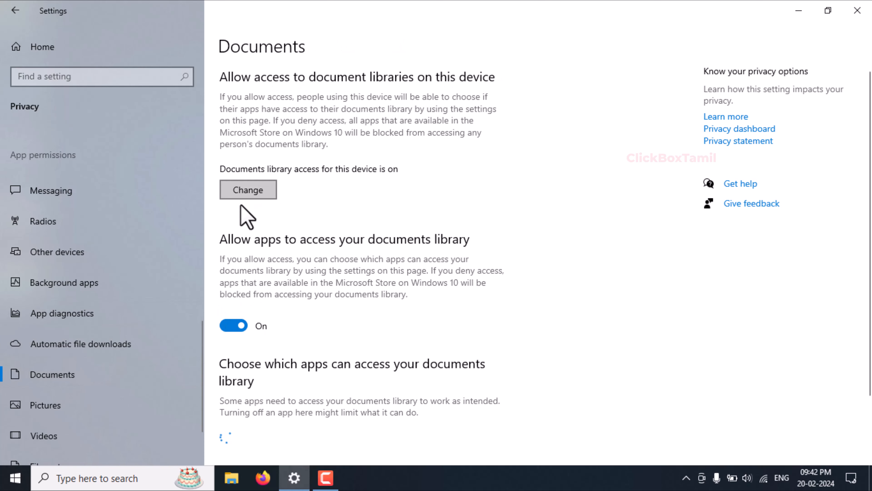
pyautogui.scroll(-4, 269, 273)
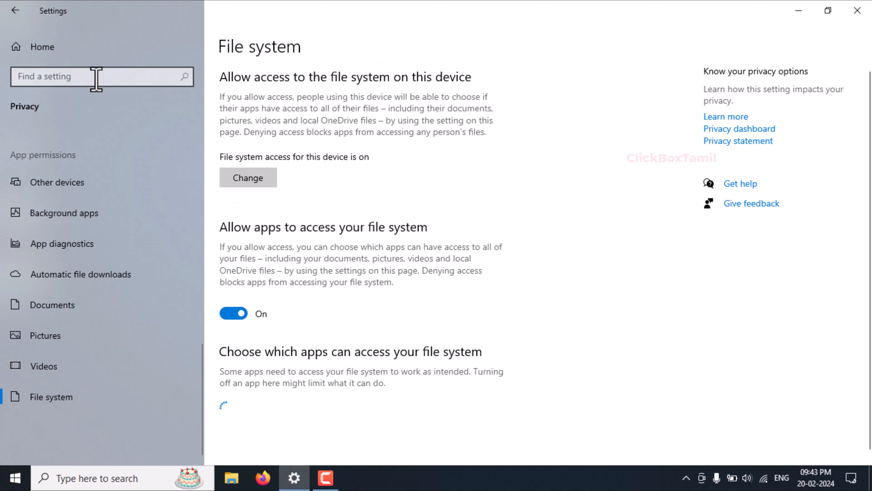
# Step: Find the Startup Apps settings by searching for "start", review the app list, and switch CCXProcess on and back off
pyautogui.click(96, 77)
pyautogui.write('start')
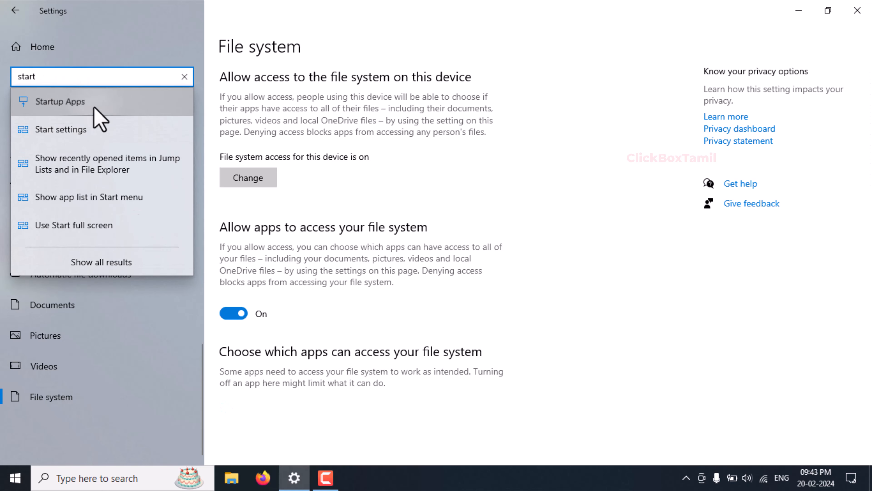
pyautogui.click(97, 103)
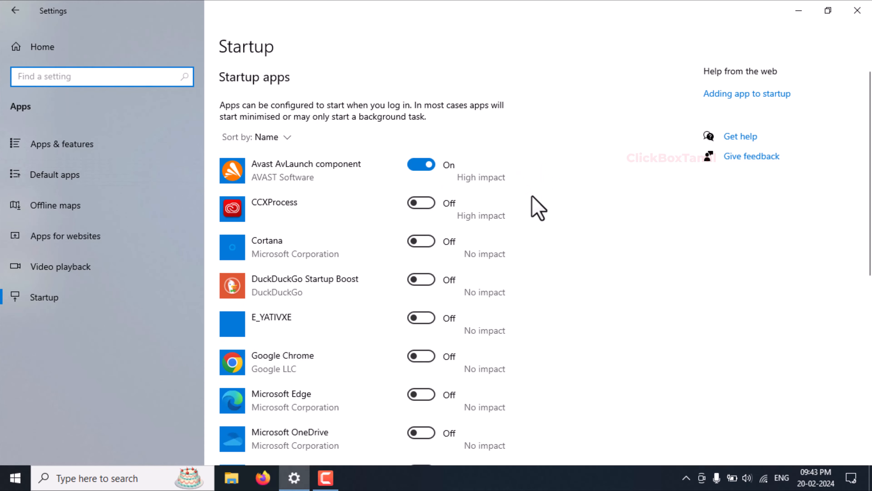
pyautogui.scroll(-3, 536, 207)
pyautogui.scroll(3, 536, 206)
pyautogui.click(422, 203)
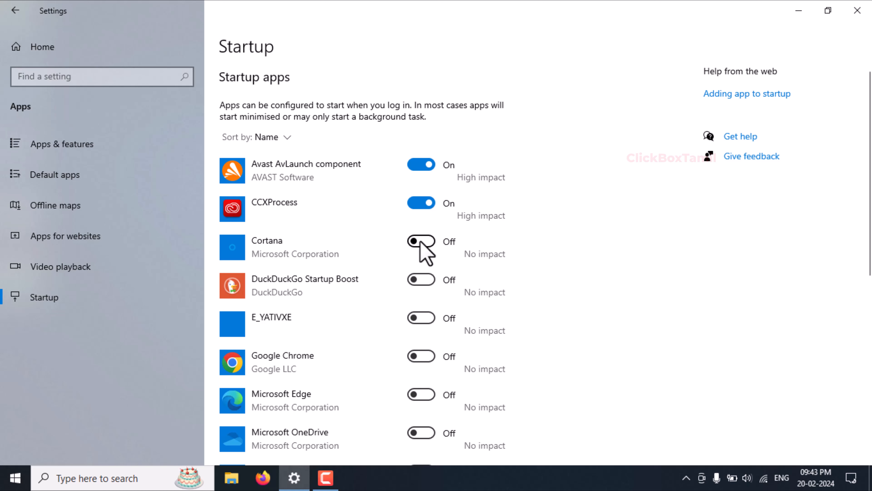
pyautogui.click(424, 204)
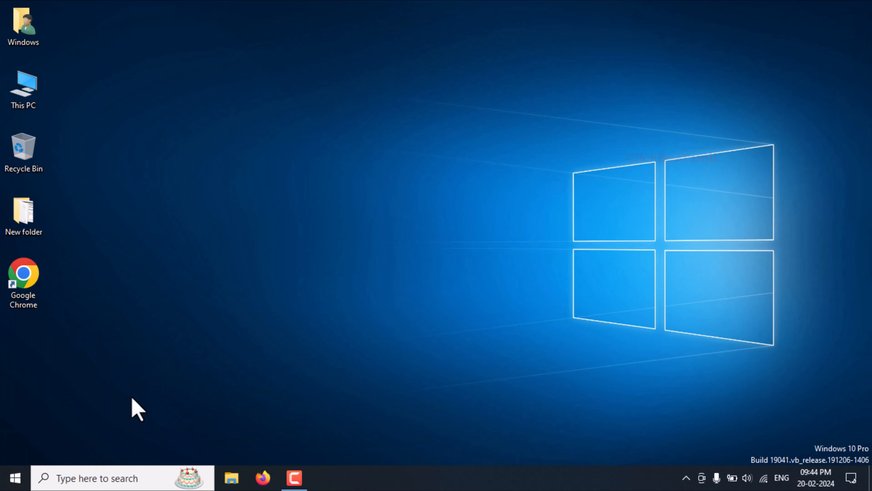
# Step: Search Windows for "view", open View advanced system settings, and open the Performance settings
pyautogui.click(111, 476)
pyautogui.write('view')
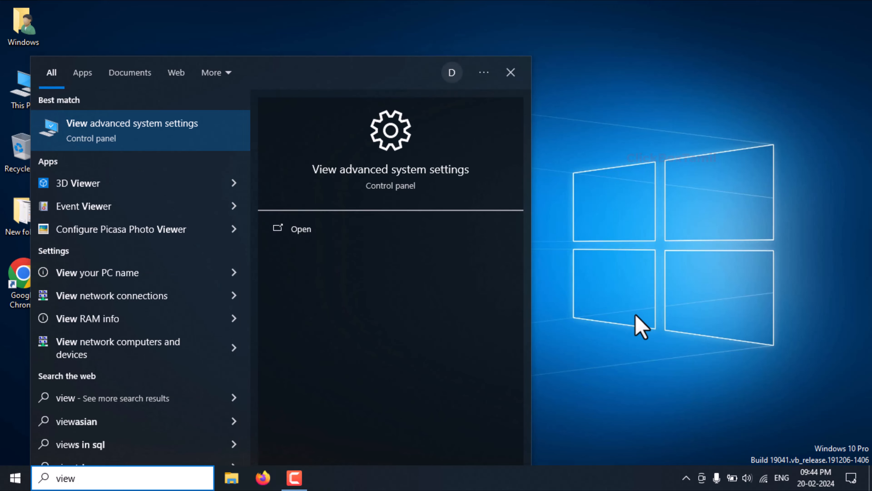
pyautogui.click(166, 132)
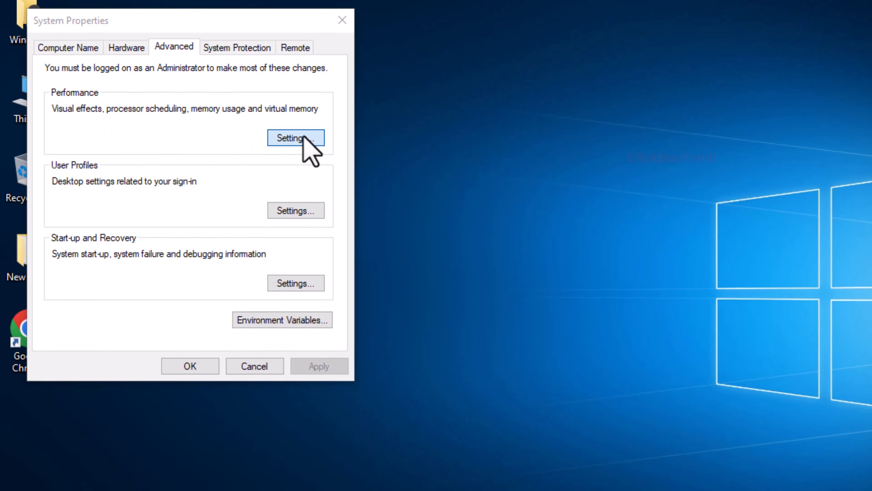
pyautogui.click(305, 150)
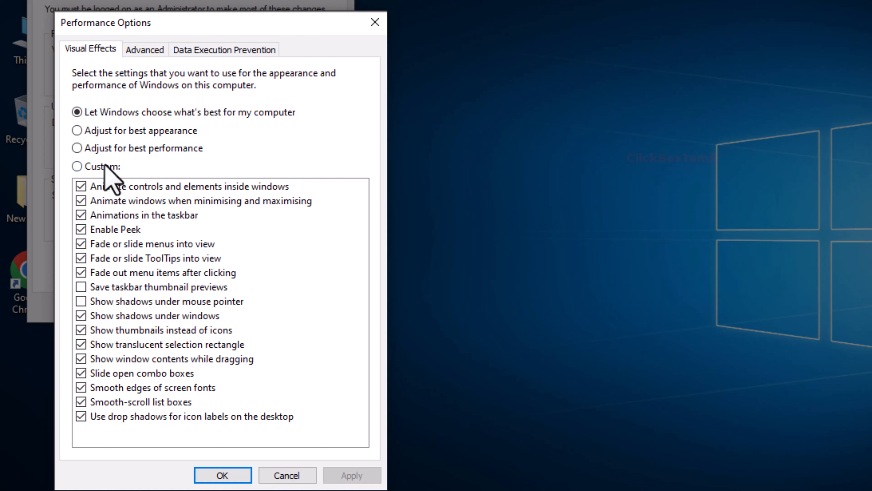
# Step: Adjust visual effects for best performance, then enable only "Show thumbnails instead of icons" and "Smooth edges of screen fonts"
pyautogui.click(76, 148)
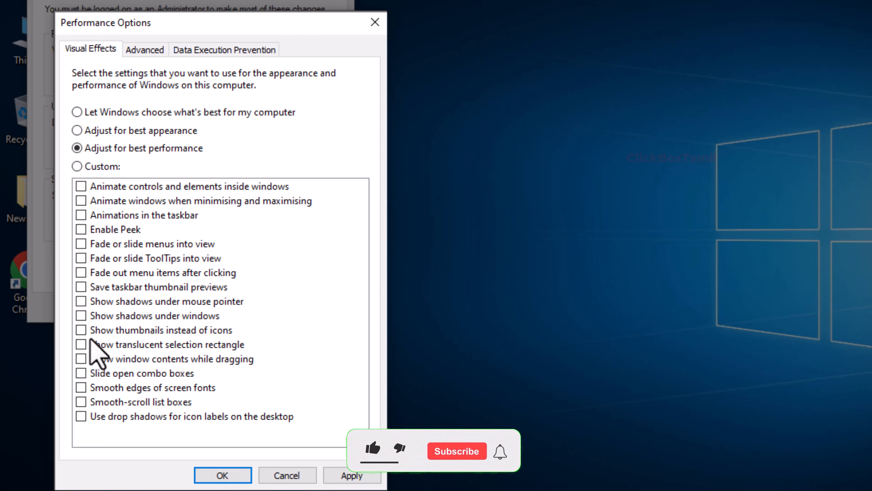
pyautogui.click(81, 330)
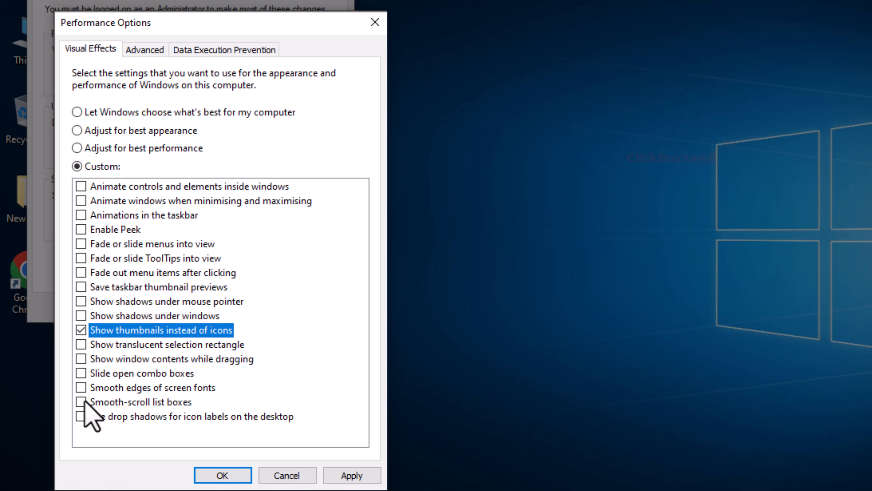
pyautogui.click(82, 387)
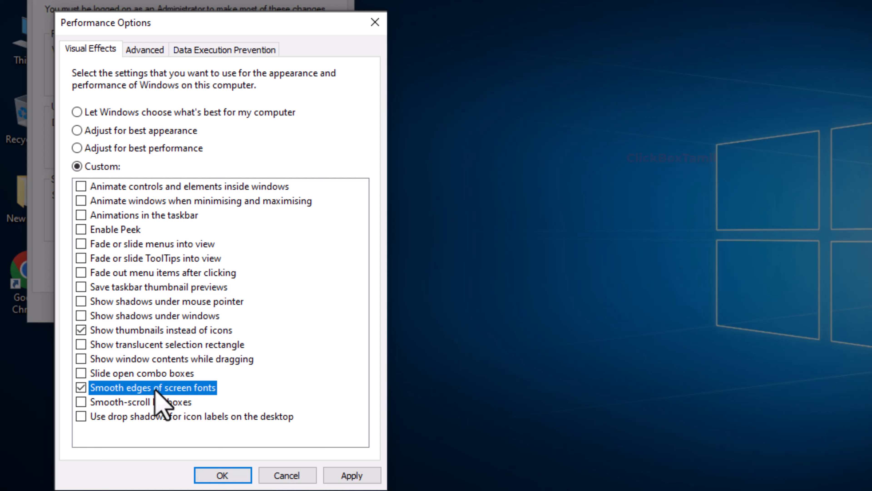